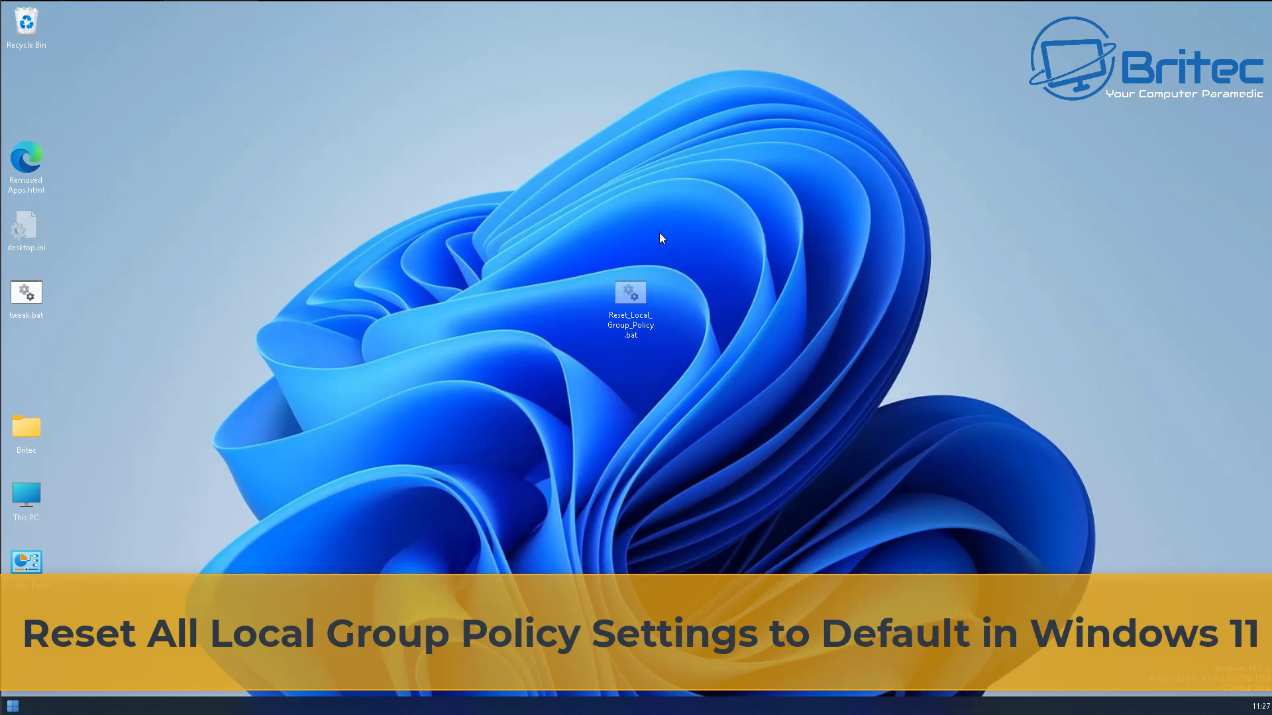
# Go to Settings > Privacy & security > Location, where location settings are greyed out as organisation-managed
pyautogui.click(13, 706)
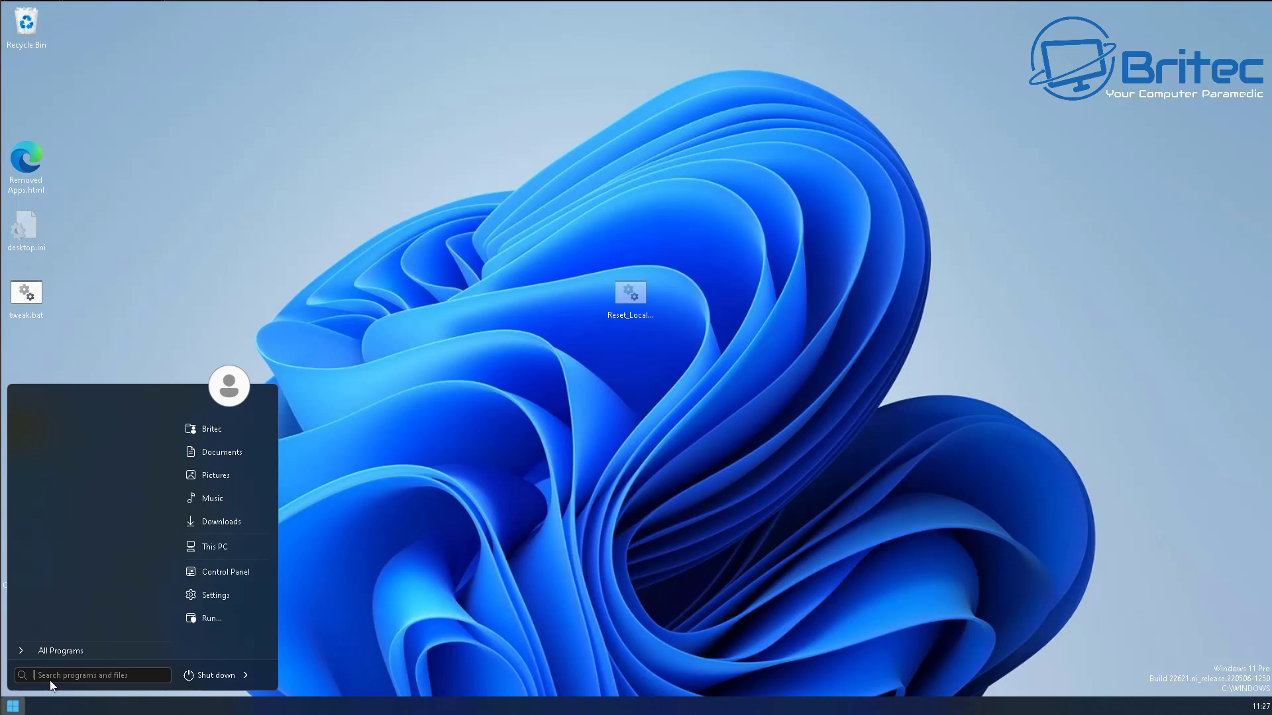
pyautogui.click(217, 594)
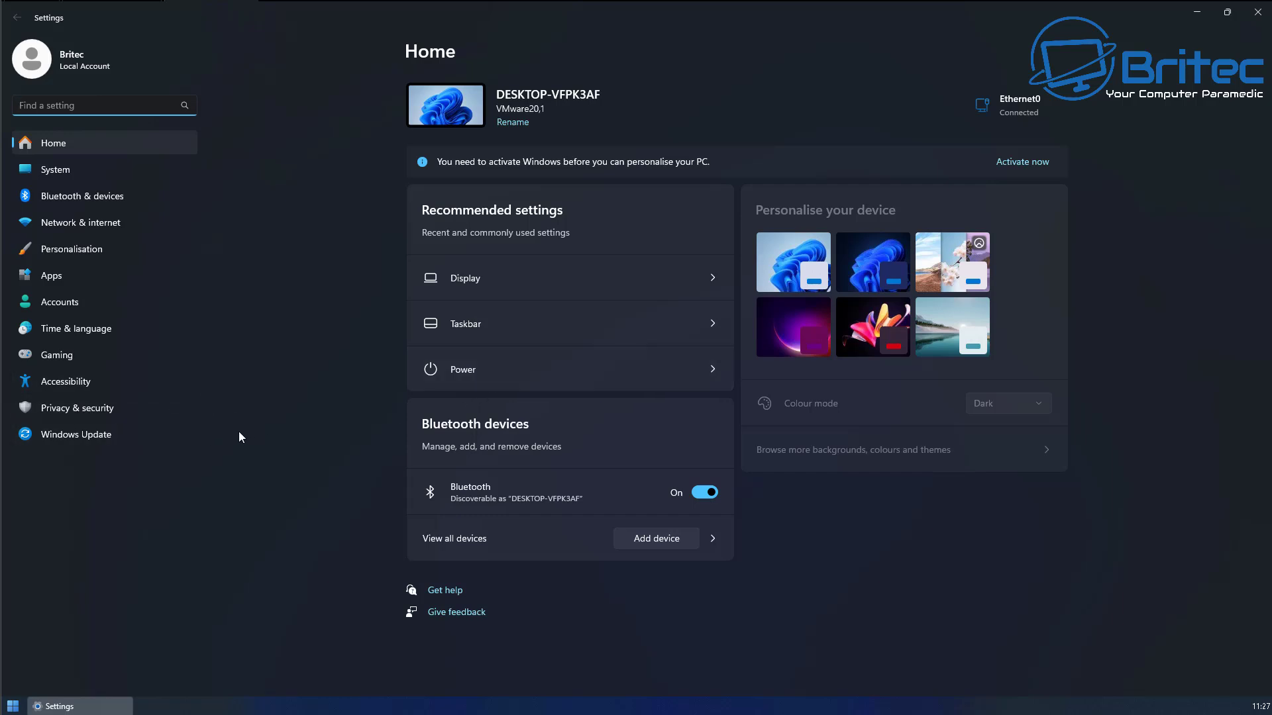
pyautogui.click(115, 415)
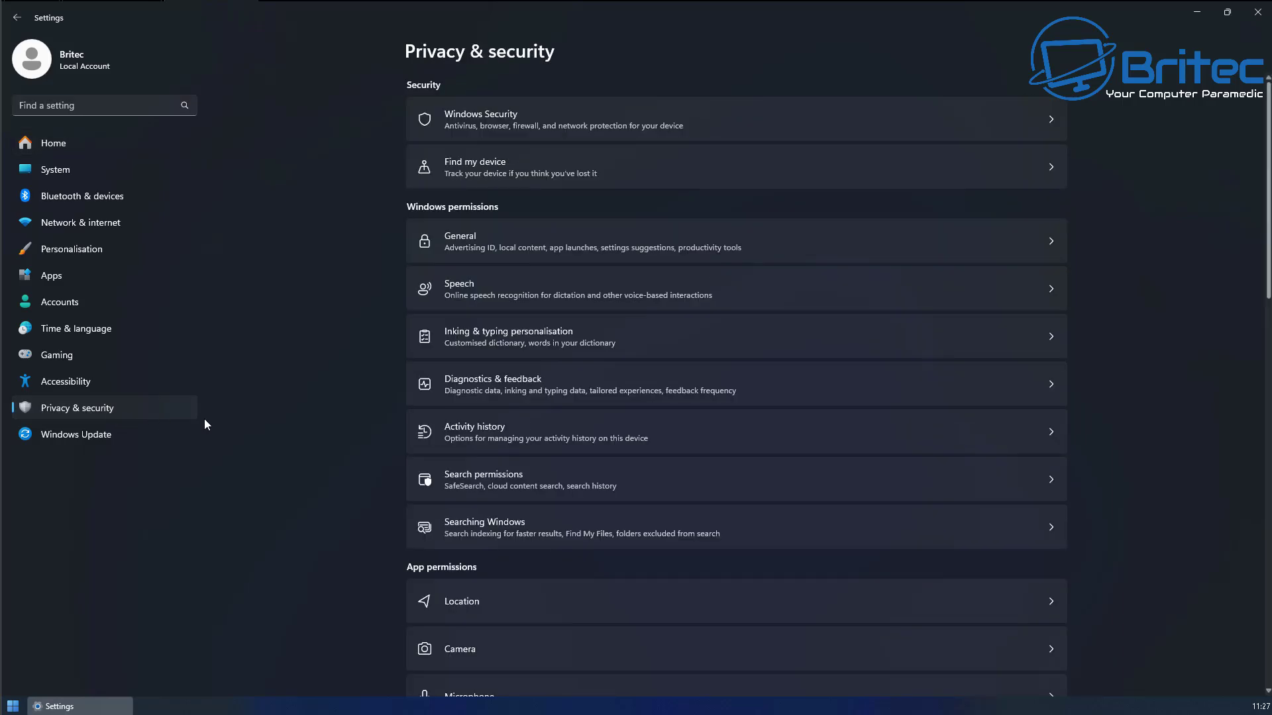
pyautogui.scroll(-4, 676, 285)
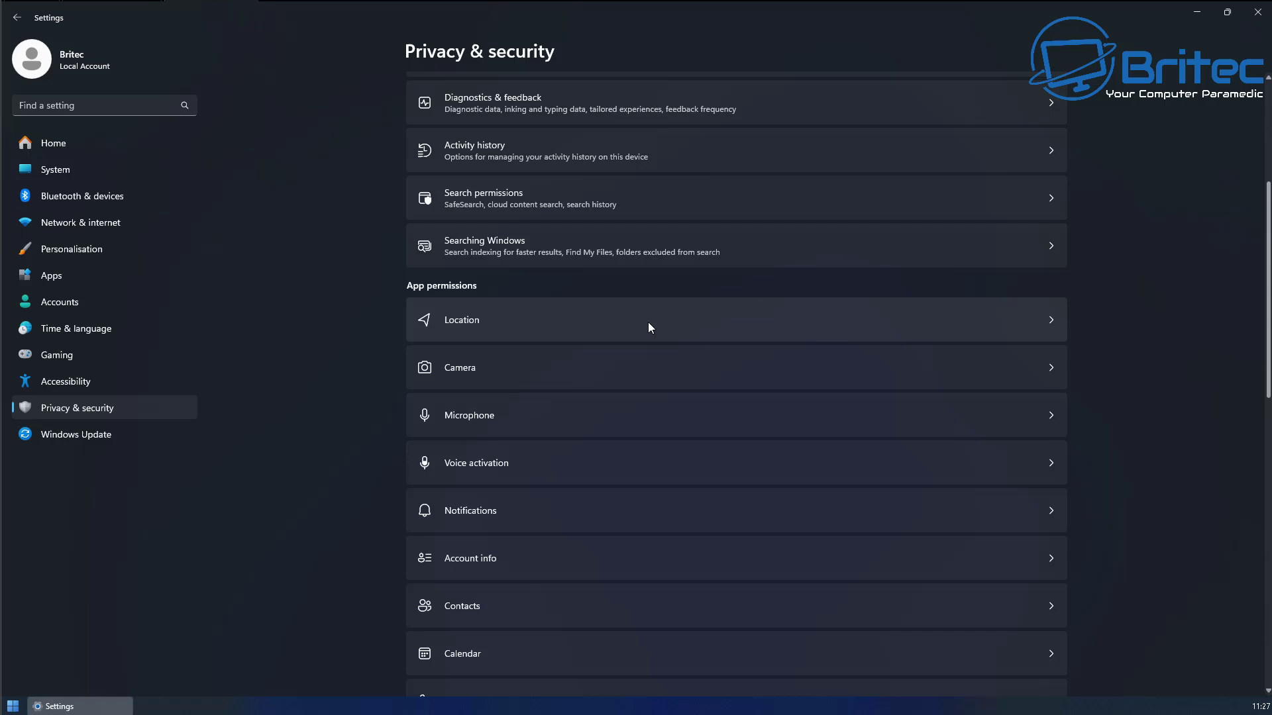
pyautogui.click(648, 322)
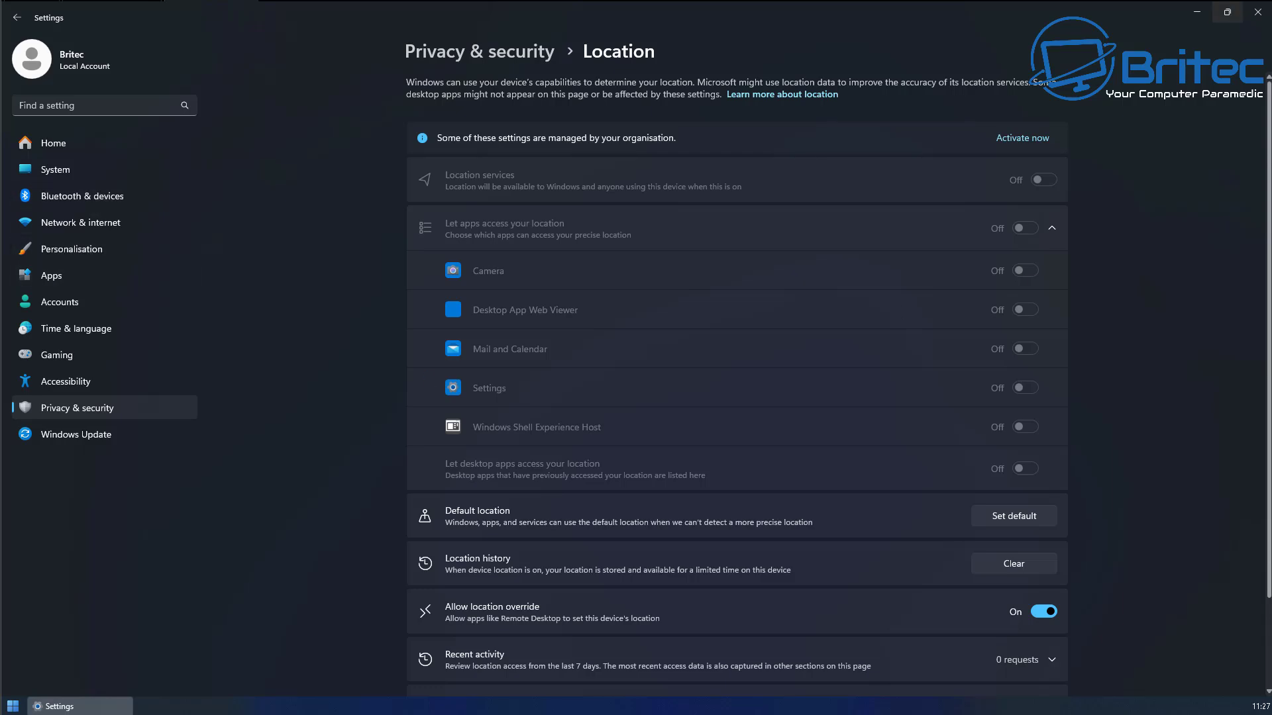
# Close the Settings window to return to the desktop
pyautogui.click(1257, 12)
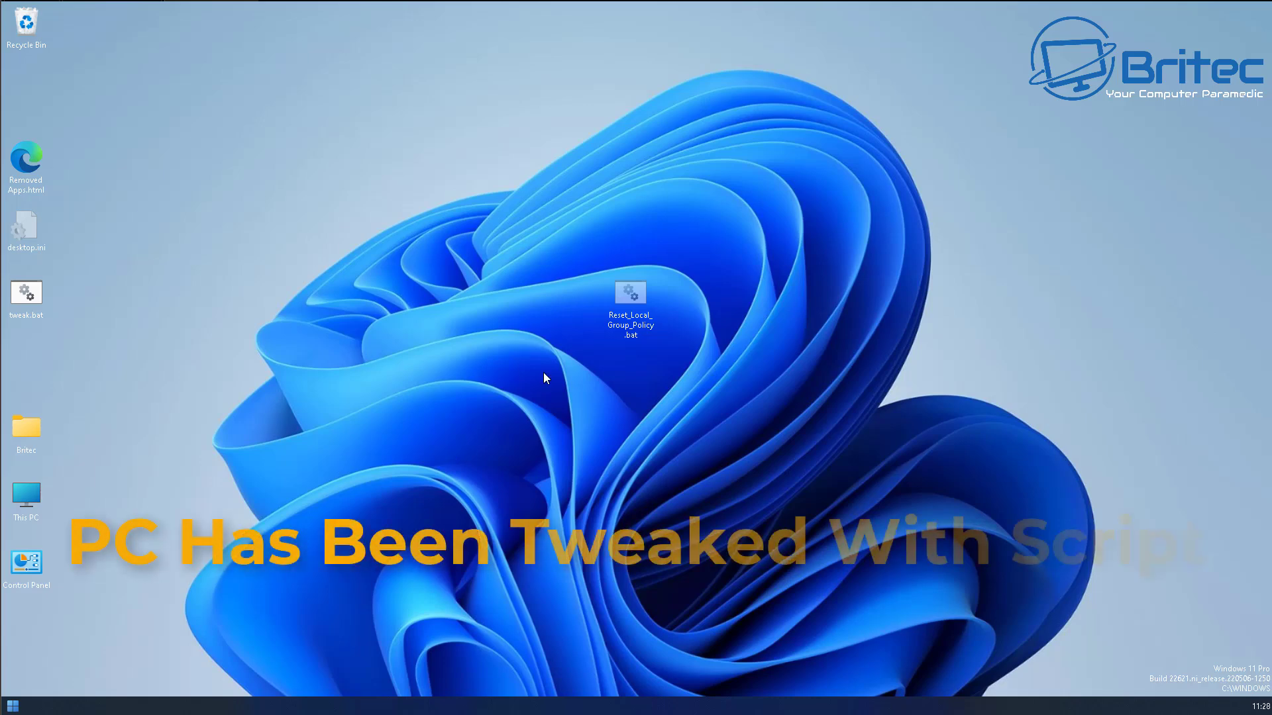
# Open Reset_Local_Group_Policy.bat in Notepad and examine its REG ADD lines and second RD line
pyautogui.rightClick(634, 296)
pyautogui.click(659, 316)
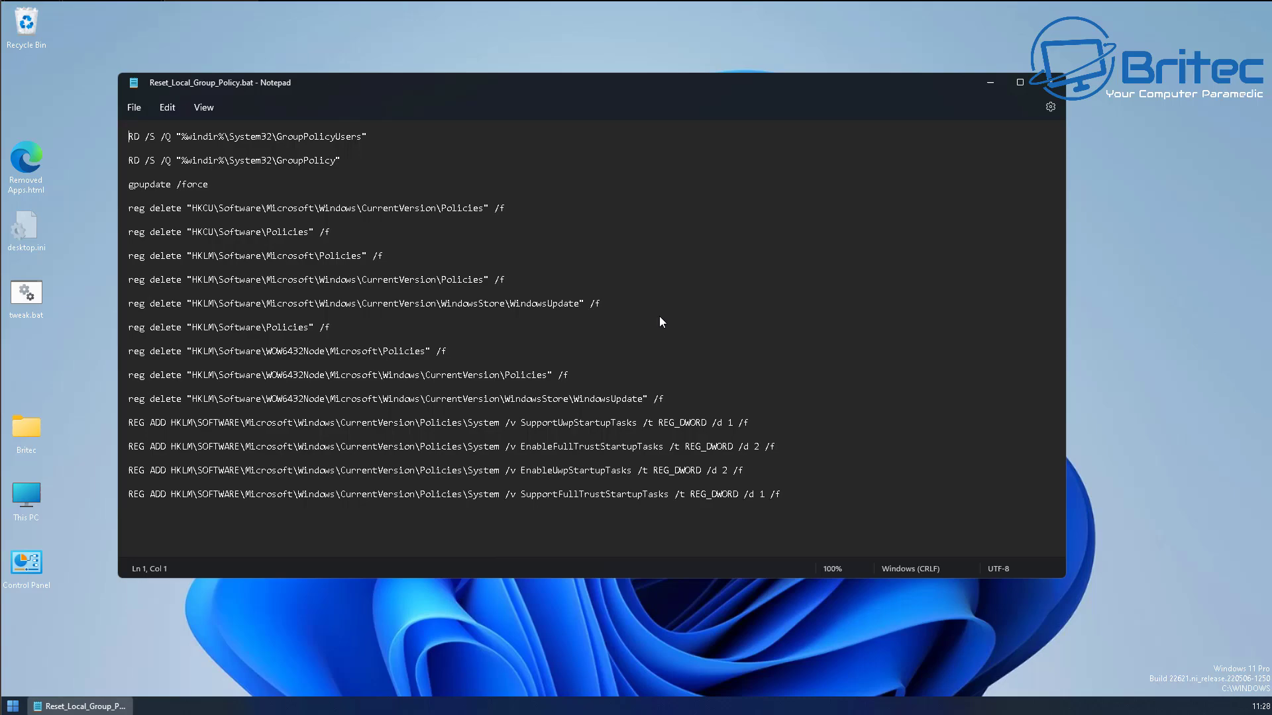
pyautogui.moveTo(533, 103); pyautogui.dragTo(564, 106)
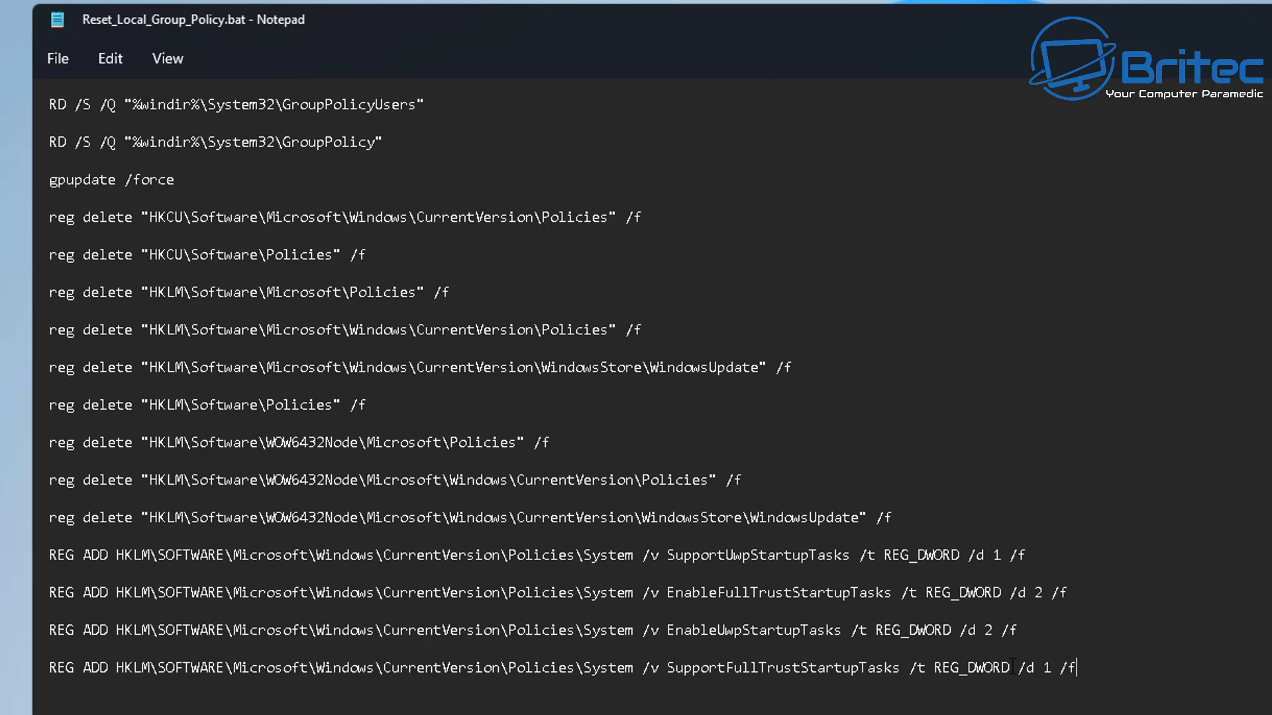
pyautogui.moveTo(1079, 668); pyautogui.dragTo(40, 99)
pyautogui.click(604, 163)
pyautogui.moveTo(395, 141); pyautogui.dragTo(4, 131)
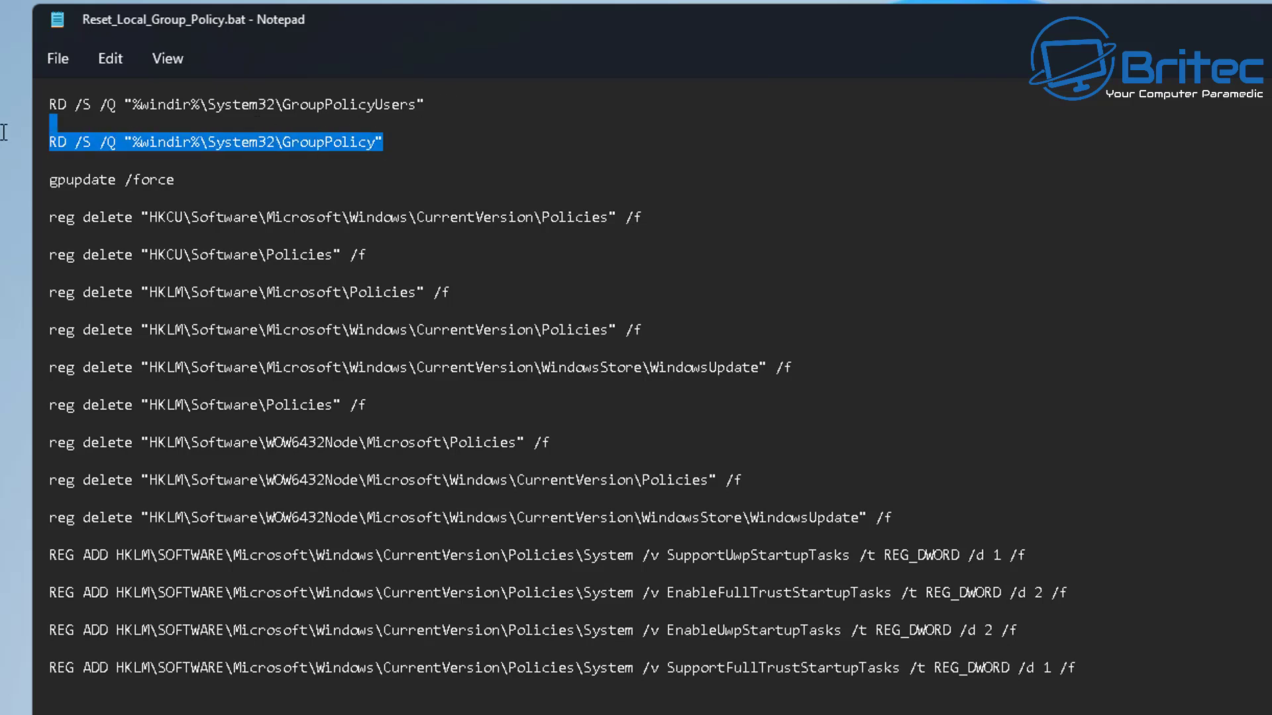
pyautogui.click(80, 199)
# Examine the gpupdate /force line and the first HKCU reg delete line
pyautogui.moveTo(176, 179); pyautogui.dragTo(36, 179)
pyautogui.click(277, 217)
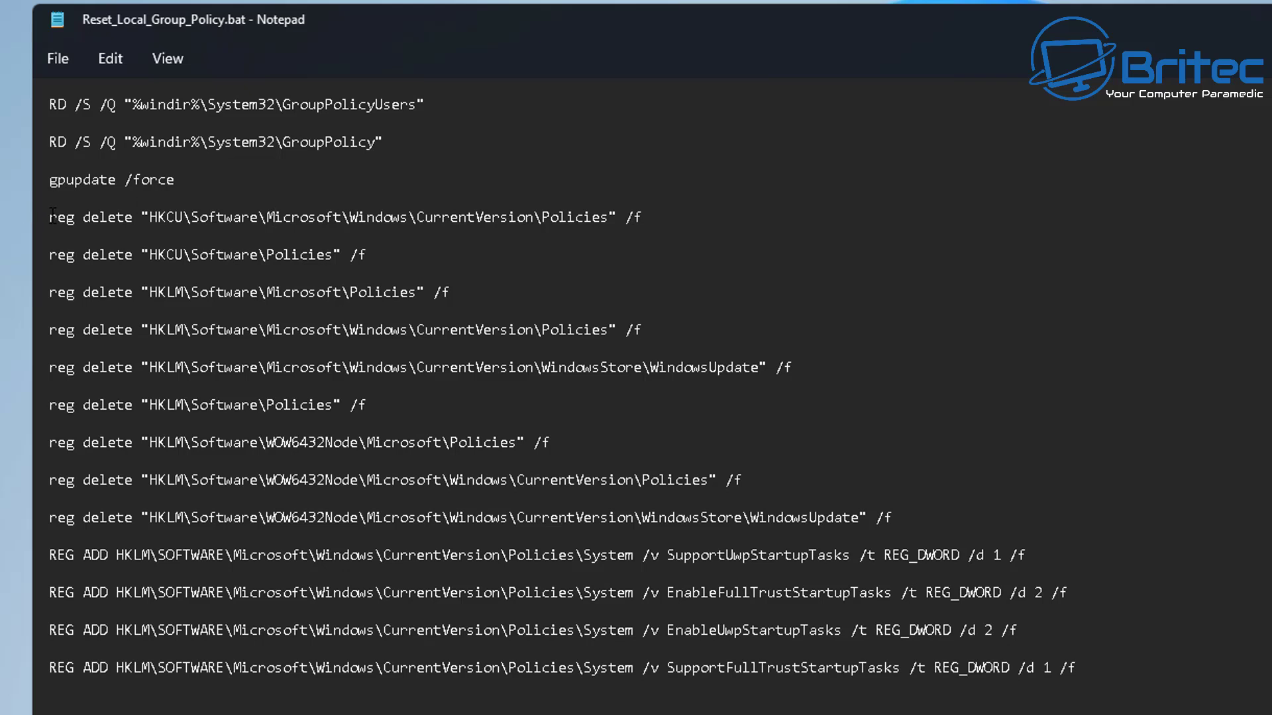
pyautogui.moveTo(52, 216); pyautogui.dragTo(637, 221)
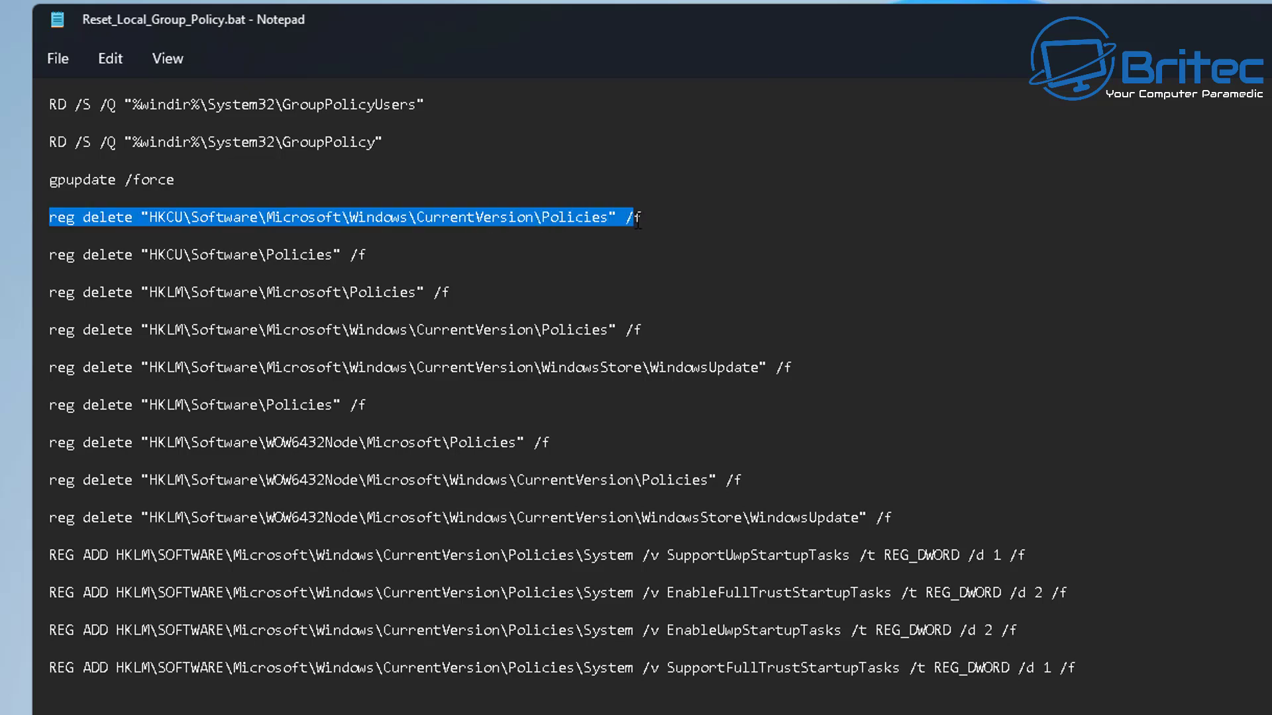
pyautogui.click(430, 200)
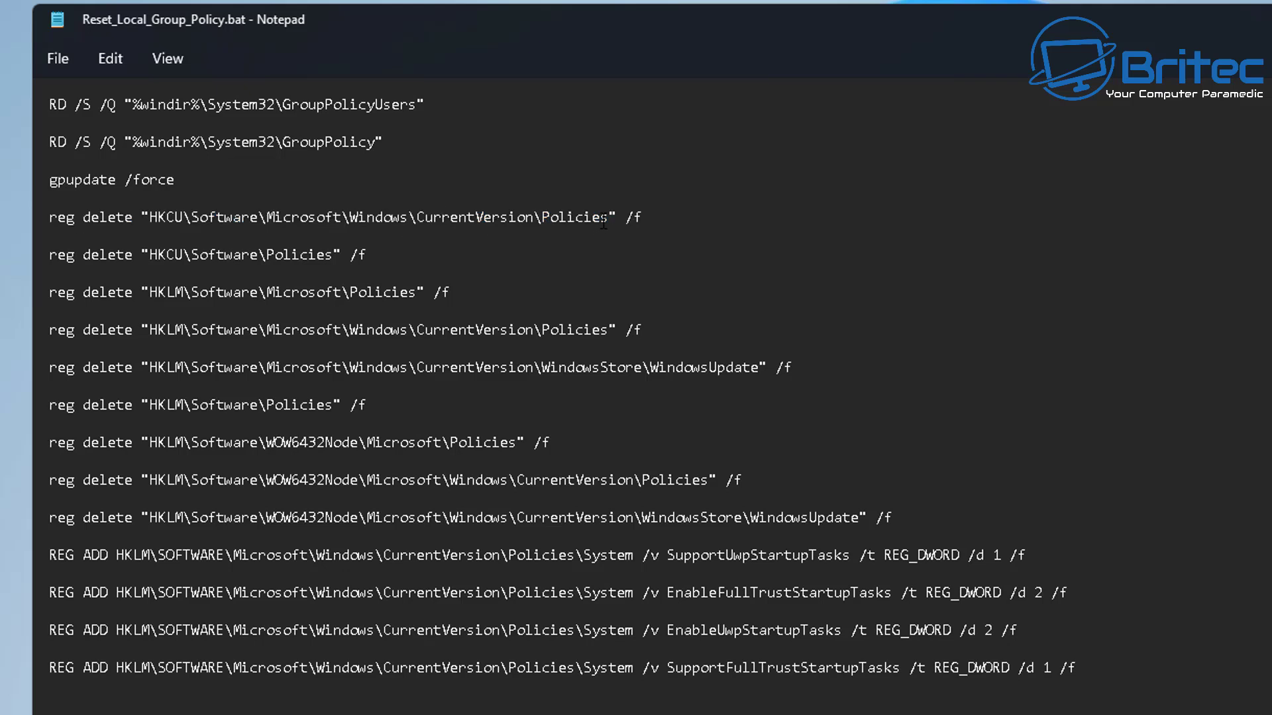
pyautogui.moveTo(610, 217); pyautogui.dragTo(467, 221)
pyautogui.click(203, 232)
# Review the Policies keys targeted by the HKCU and HKLM reg delete lines, including WindowsStore\WindowsUpdate
pyautogui.moveTo(609, 218); pyautogui.dragTo(533, 218)
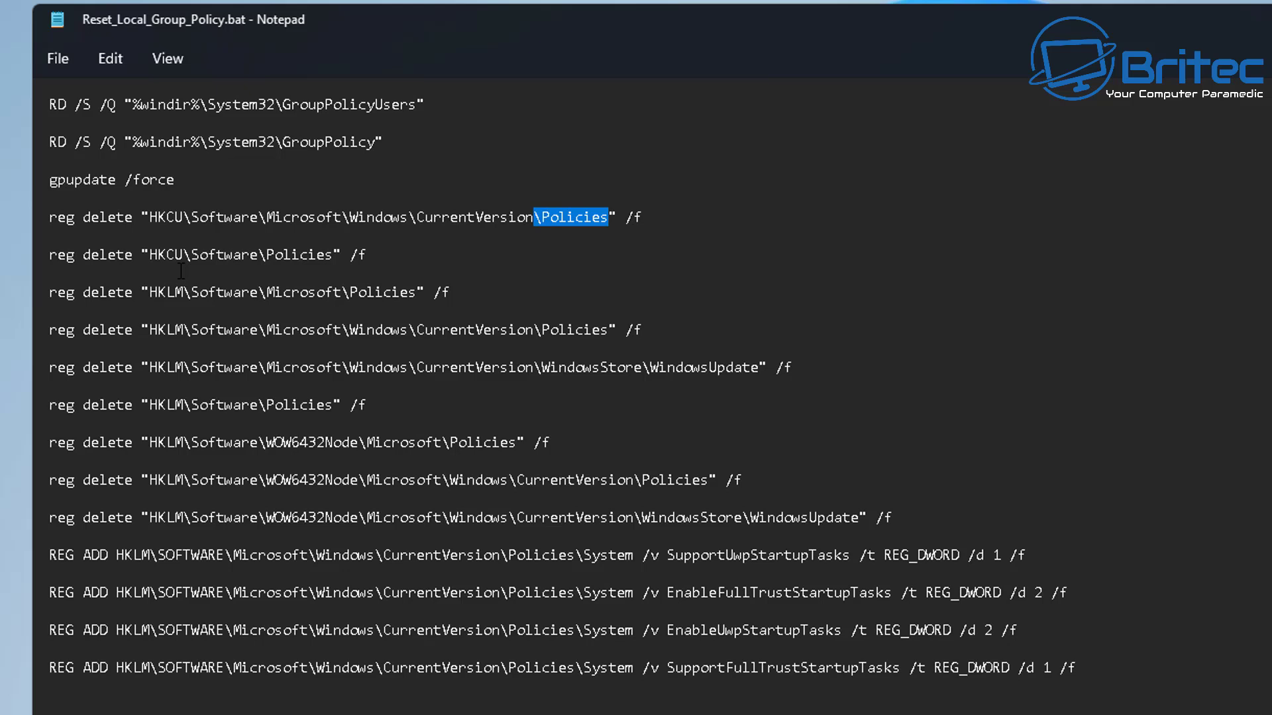
pyautogui.moveTo(352, 257); pyautogui.dragTo(275, 255)
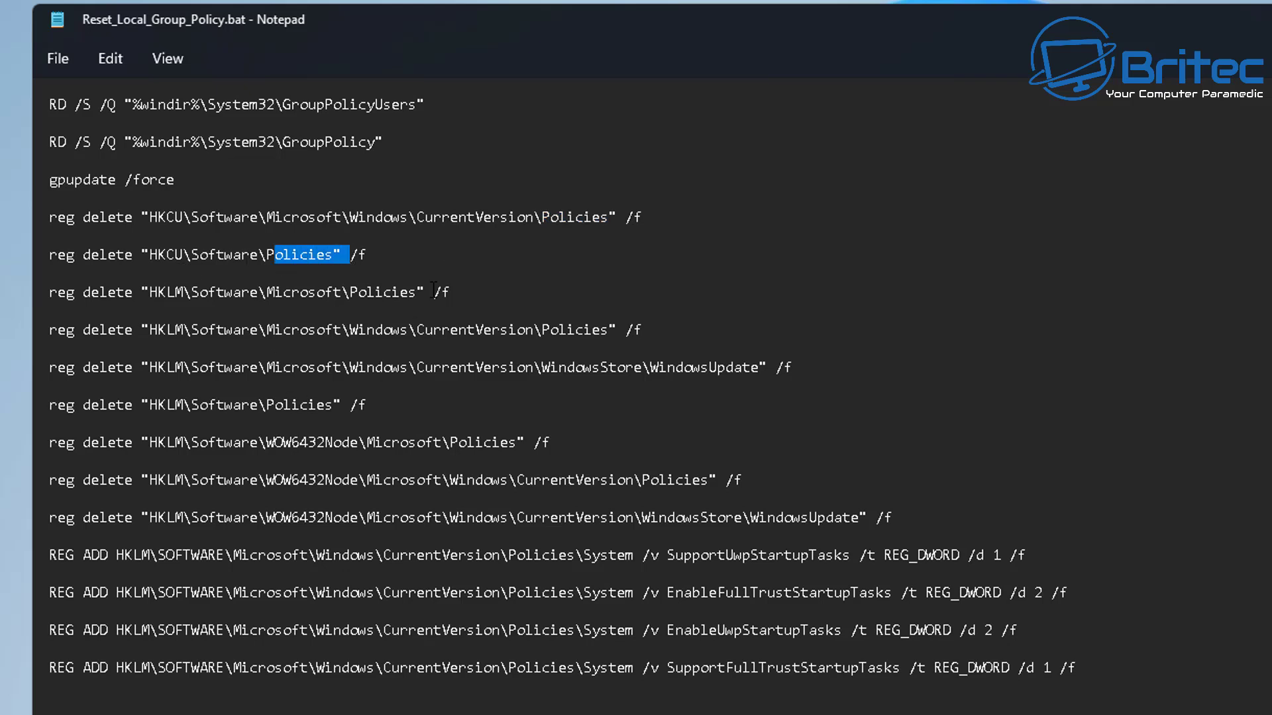
pyautogui.moveTo(402, 296); pyautogui.dragTo(350, 296)
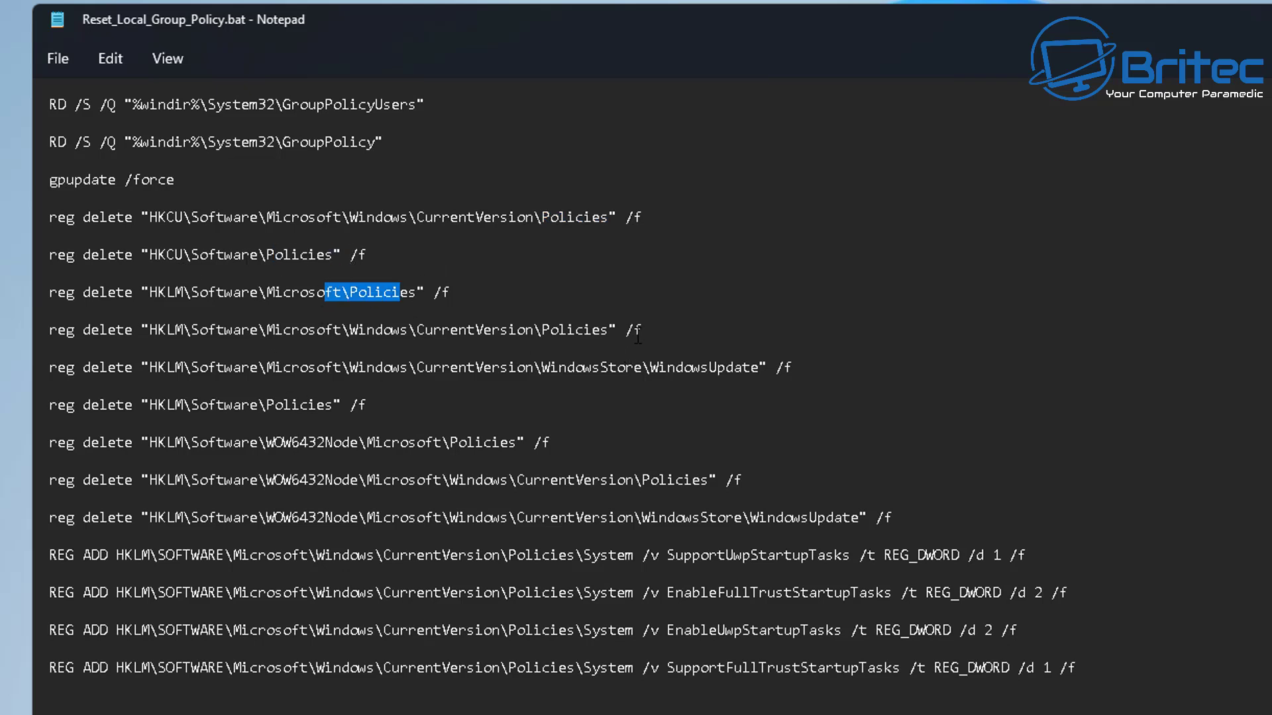
pyautogui.moveTo(625, 331); pyautogui.dragTo(517, 330)
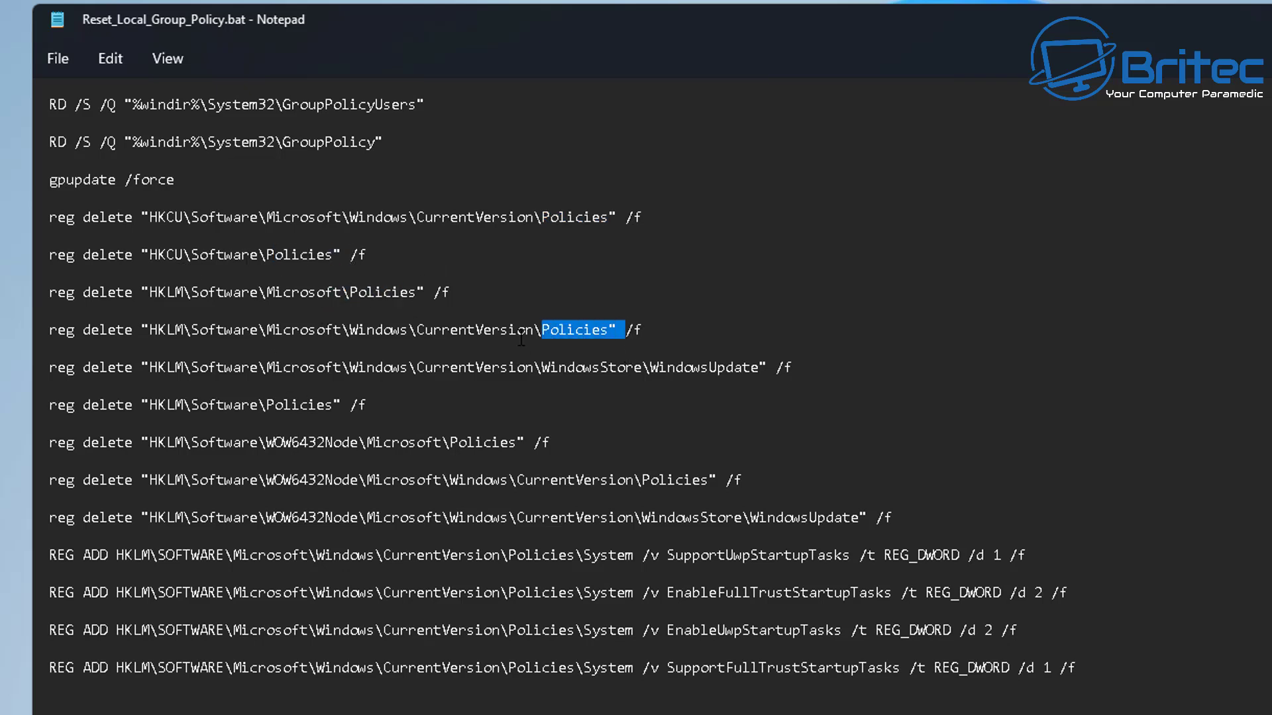
pyautogui.click(804, 375)
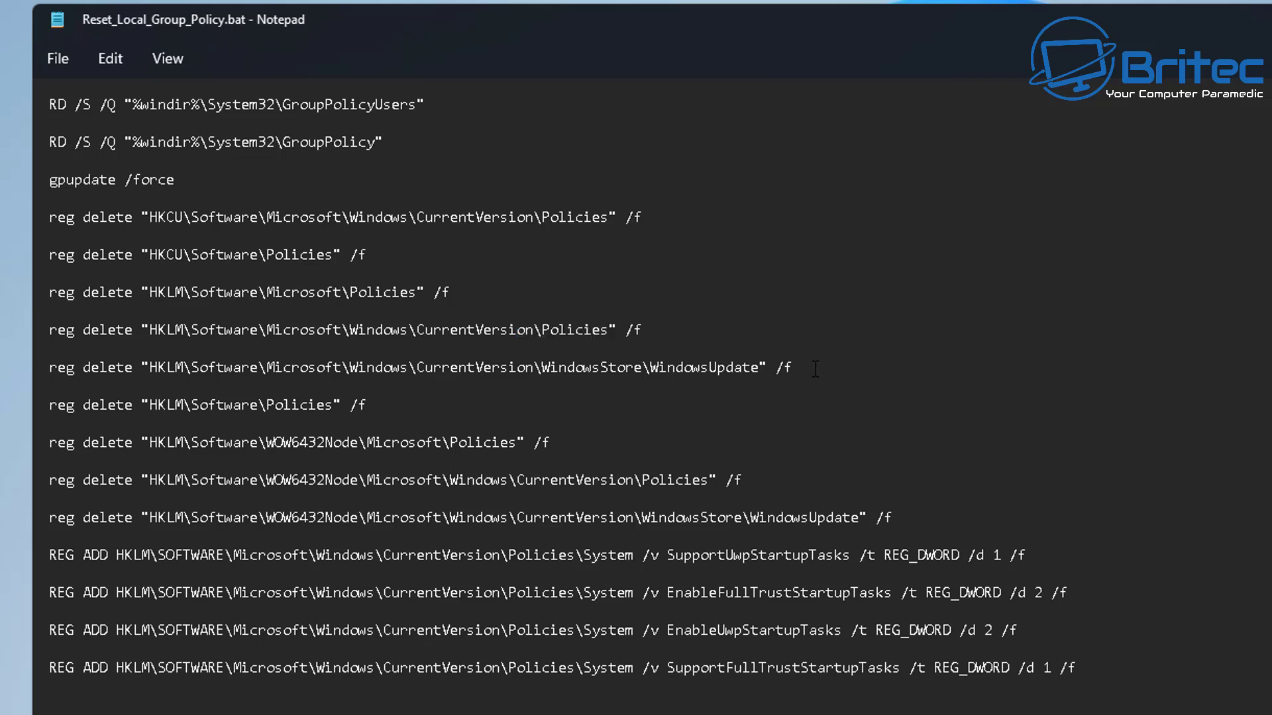
pyautogui.hotkey('shift', 'Right')
pyautogui.moveTo(375, 408); pyautogui.dragTo(176, 408)
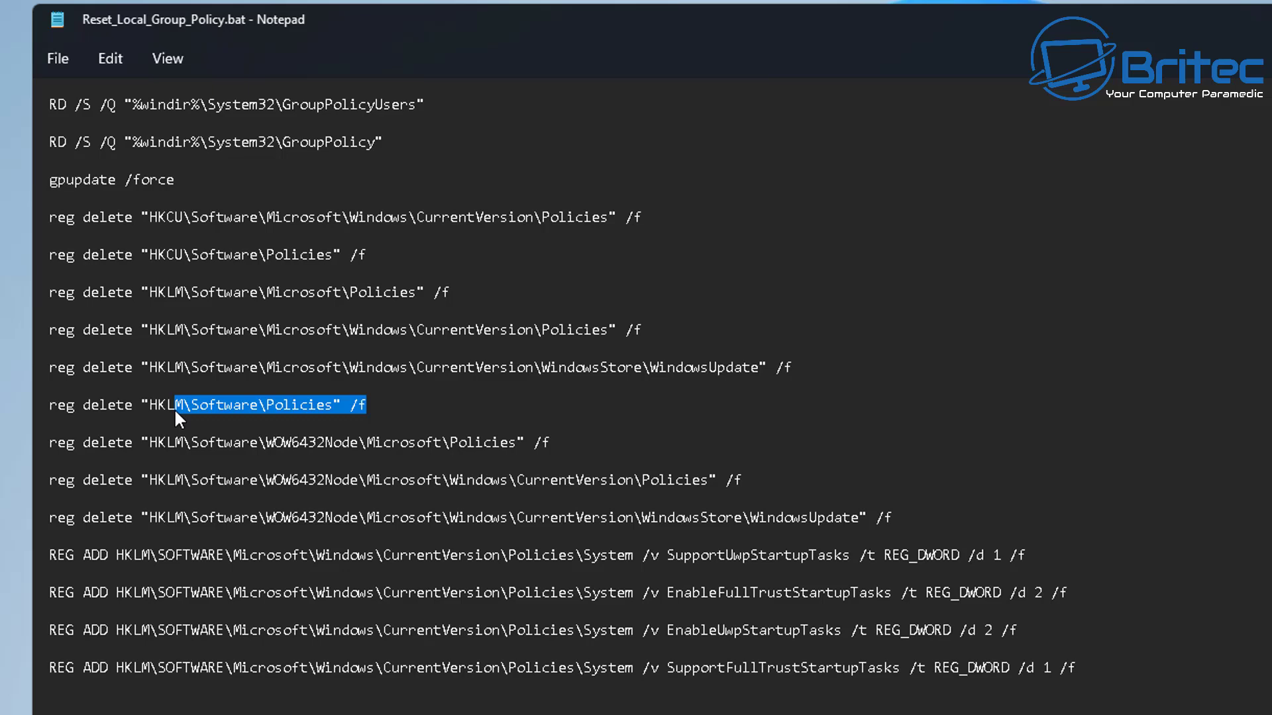
pyautogui.click(553, 443)
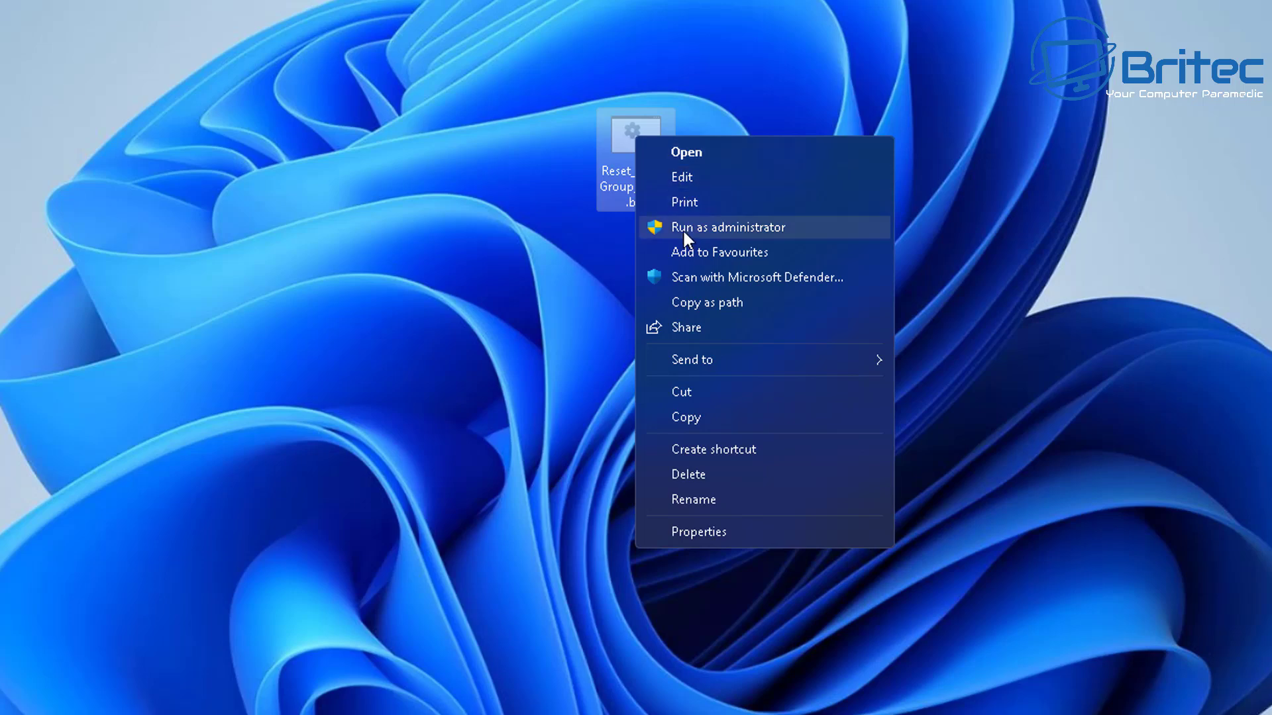
# Run Reset_Local_Group_Policy.bat as administrator and let gpupdate /force complete
pyautogui.click(684, 227)
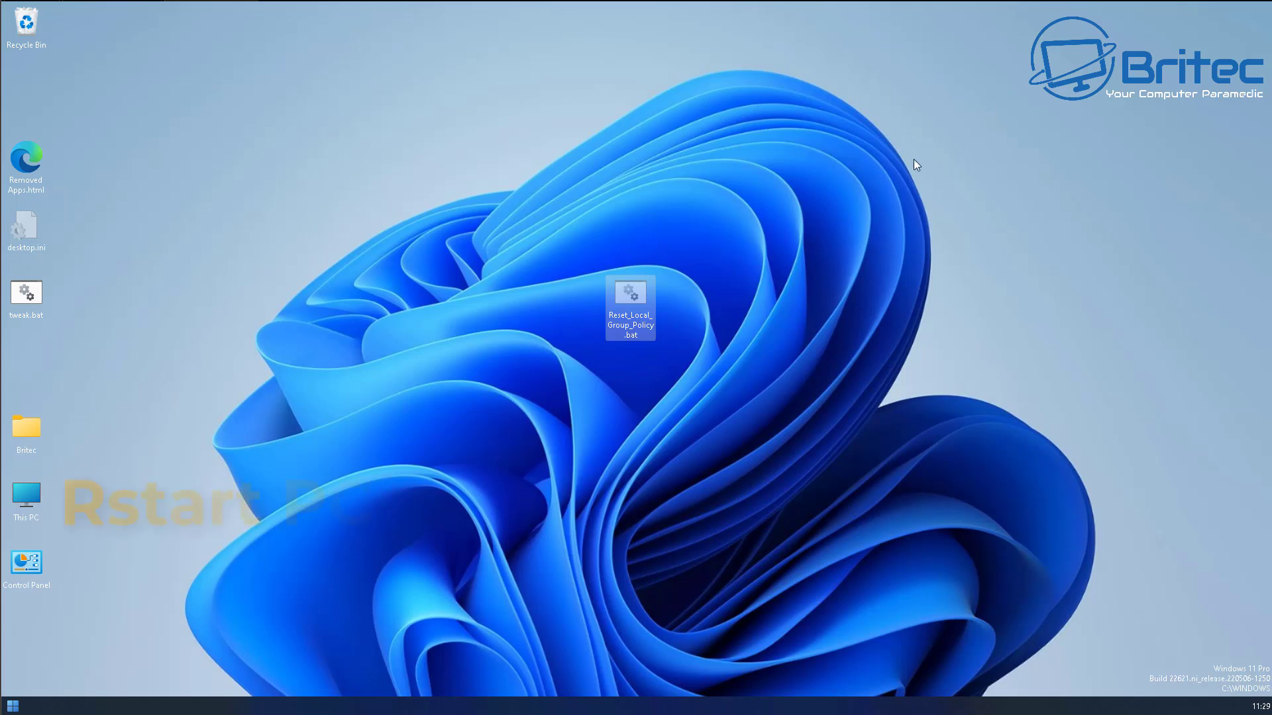
pyautogui.click(925, 217)
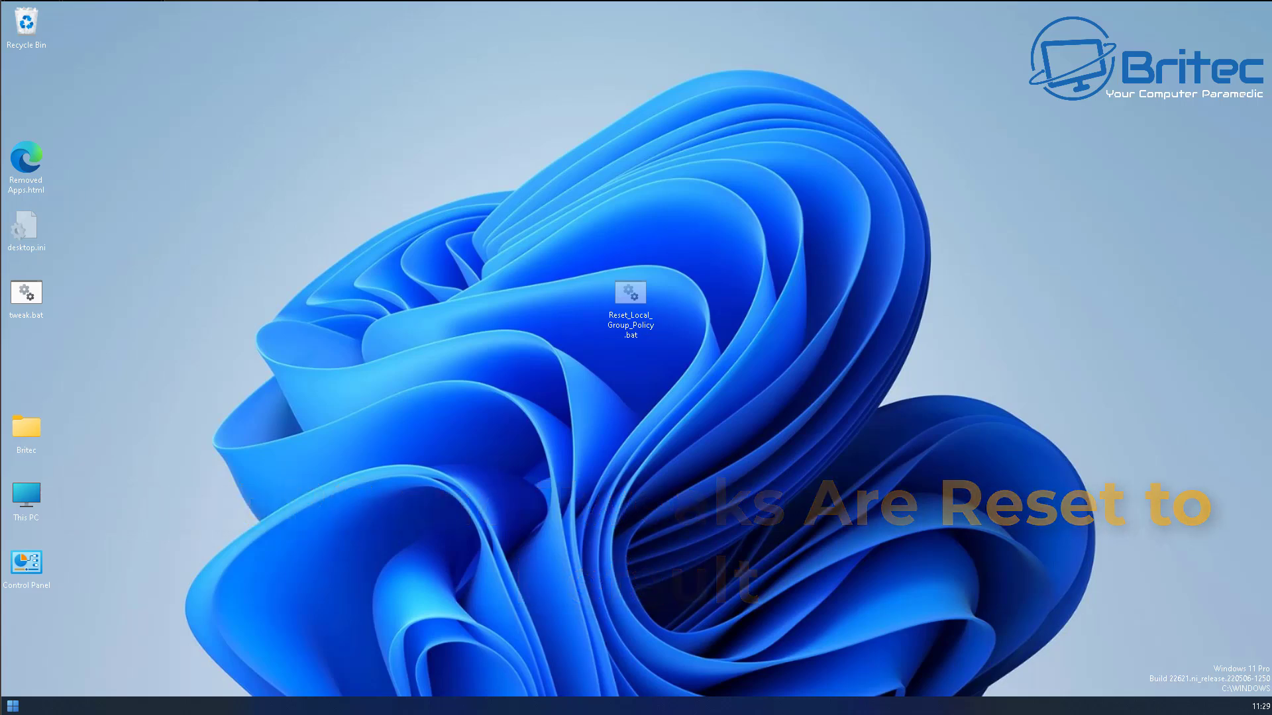
# Restart the computer from the Start menu power options
pyautogui.click(13, 706)
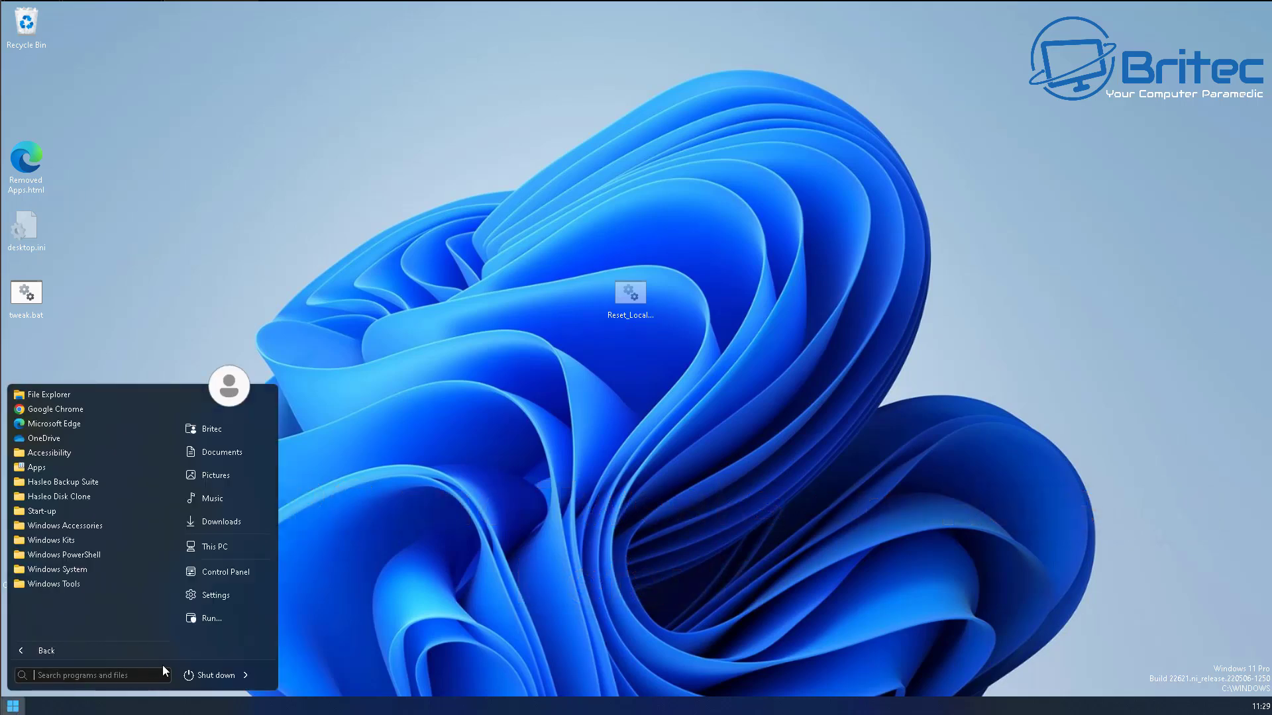
pyautogui.click(244, 676)
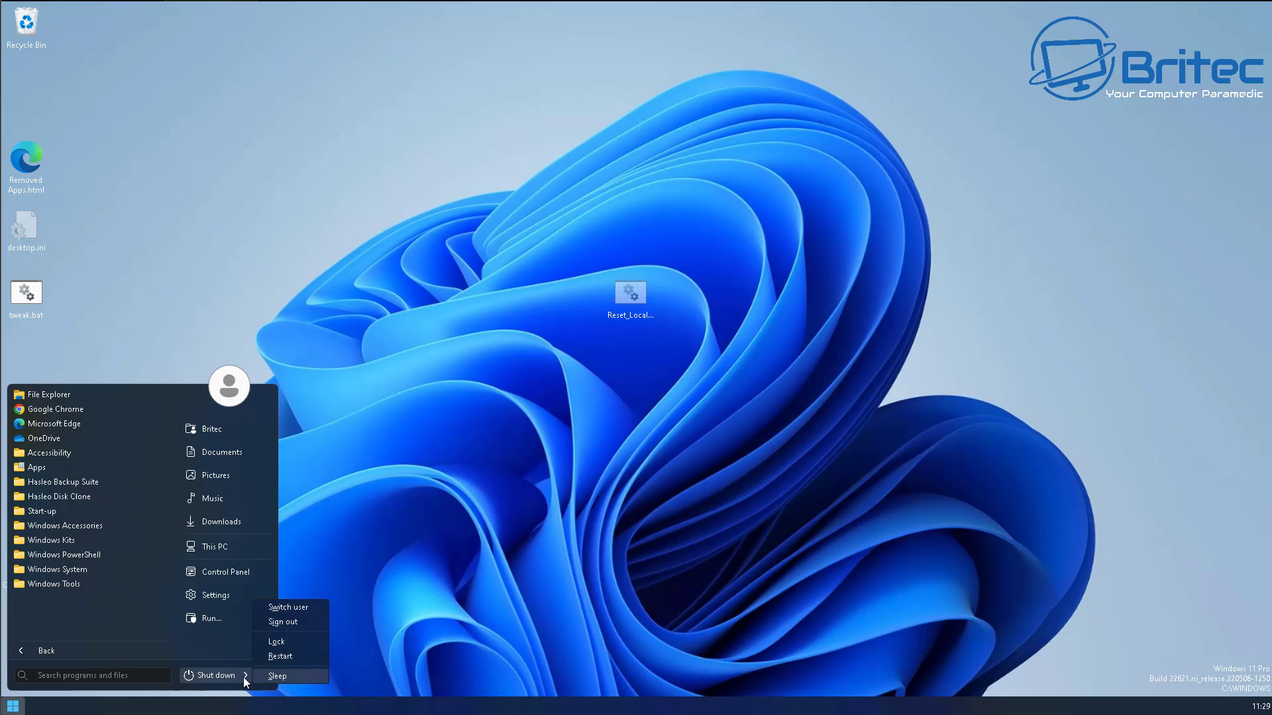
pyautogui.click(276, 662)
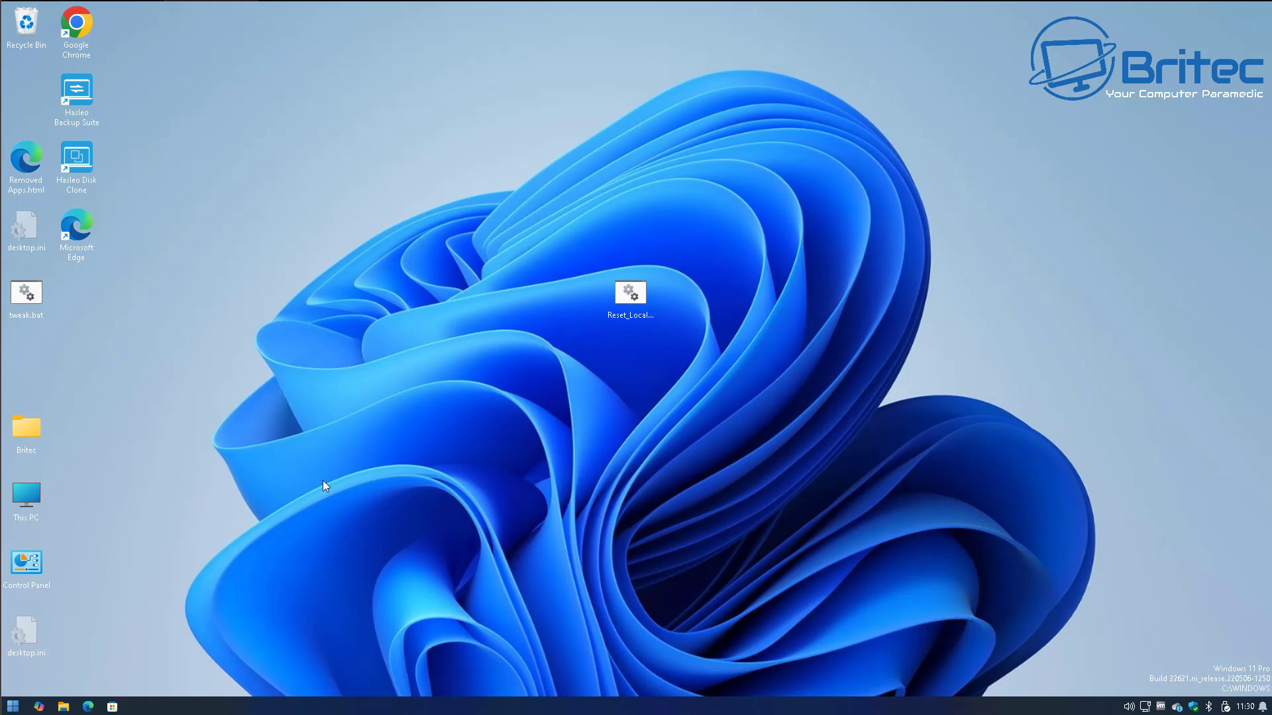
pyautogui.click(13, 706)
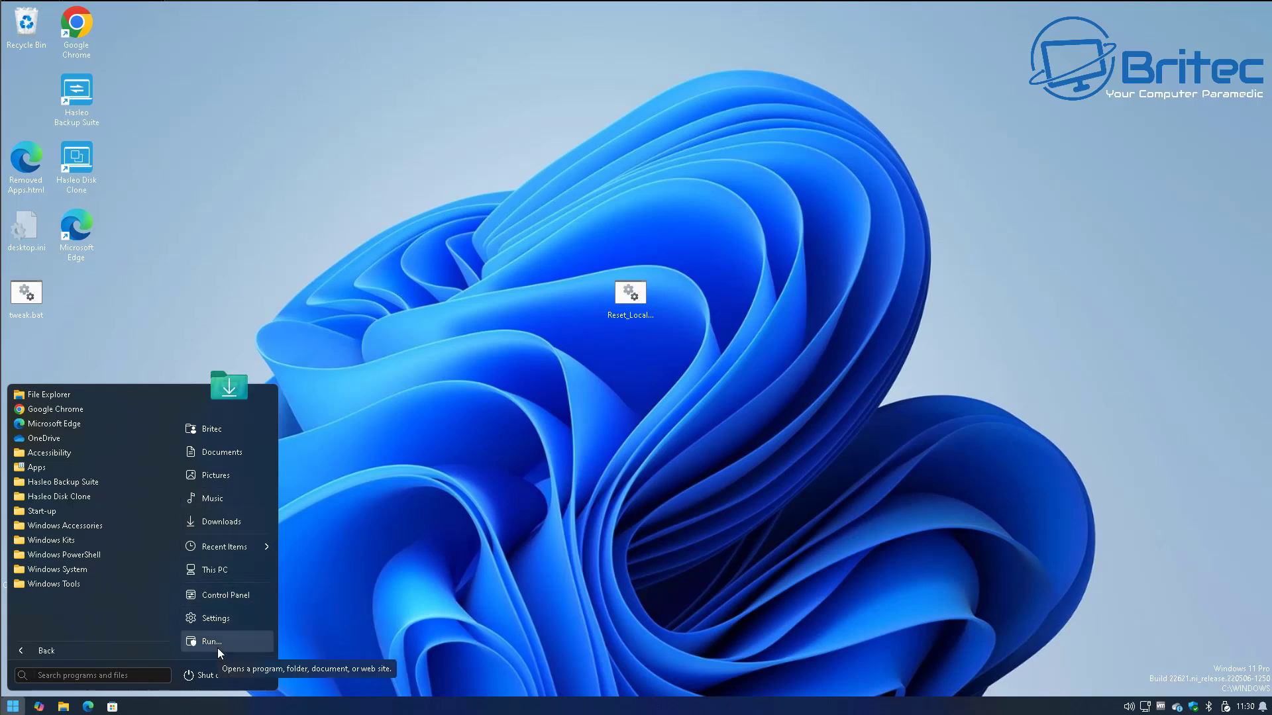
pyautogui.click(216, 619)
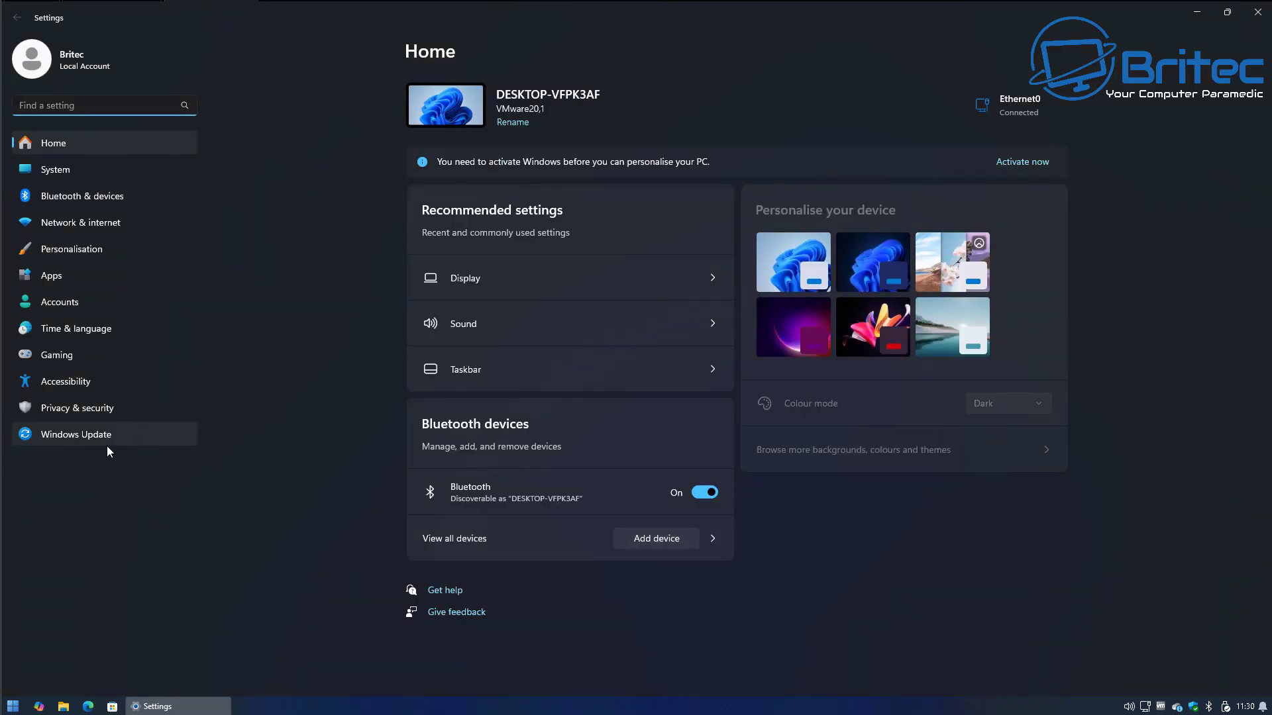
pyautogui.click(84, 416)
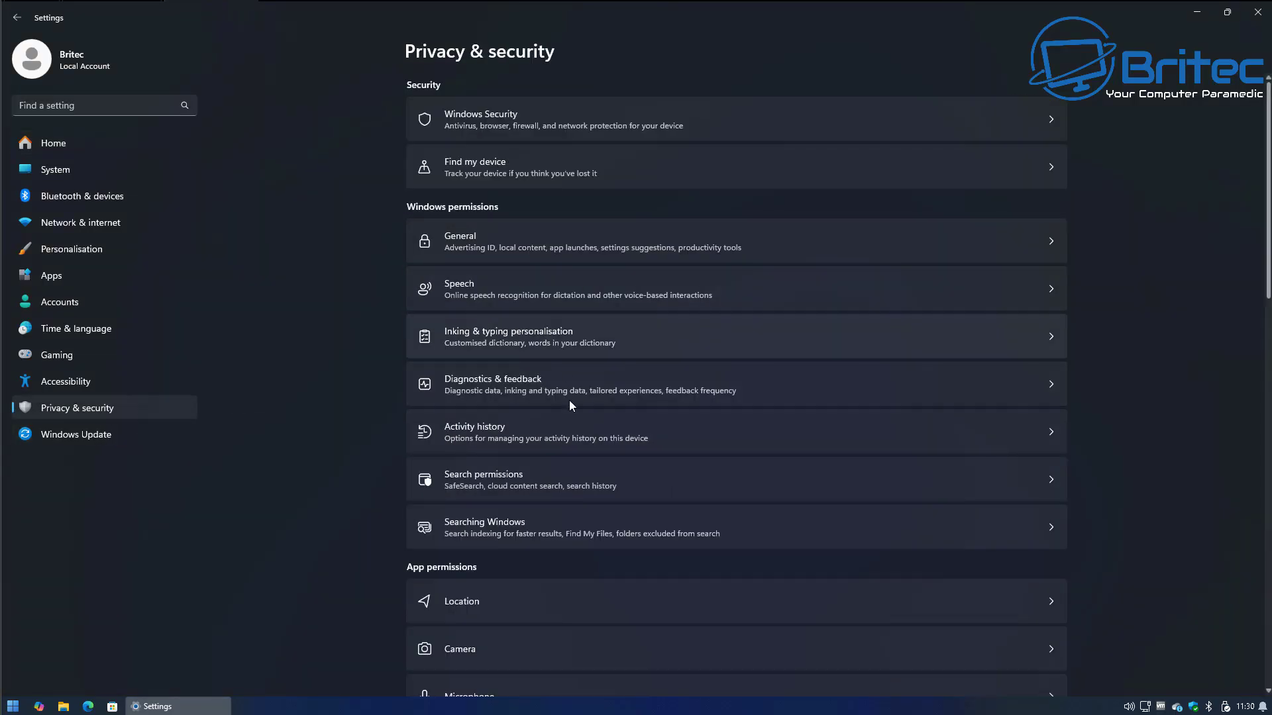
pyautogui.scroll(-5, 570, 405)
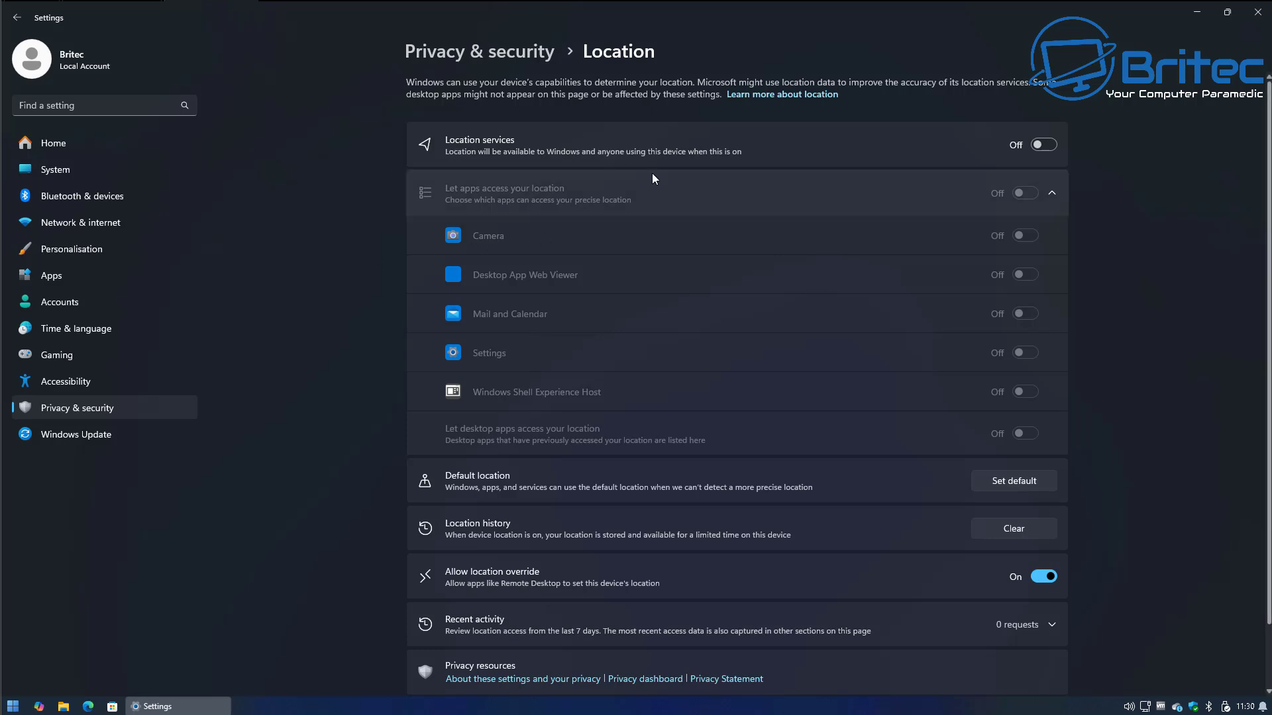
pyautogui.click(1043, 144)
pyautogui.click(1039, 146)
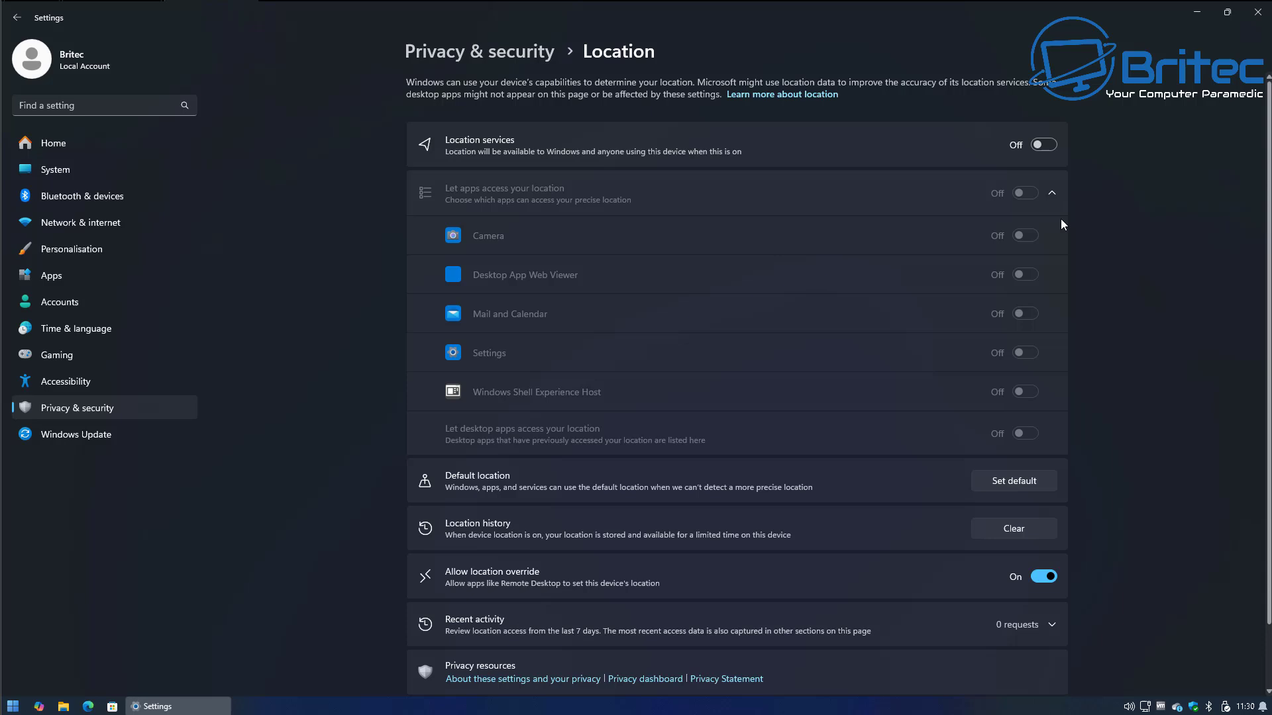
pyautogui.click(1038, 147)
pyautogui.click(1045, 147)
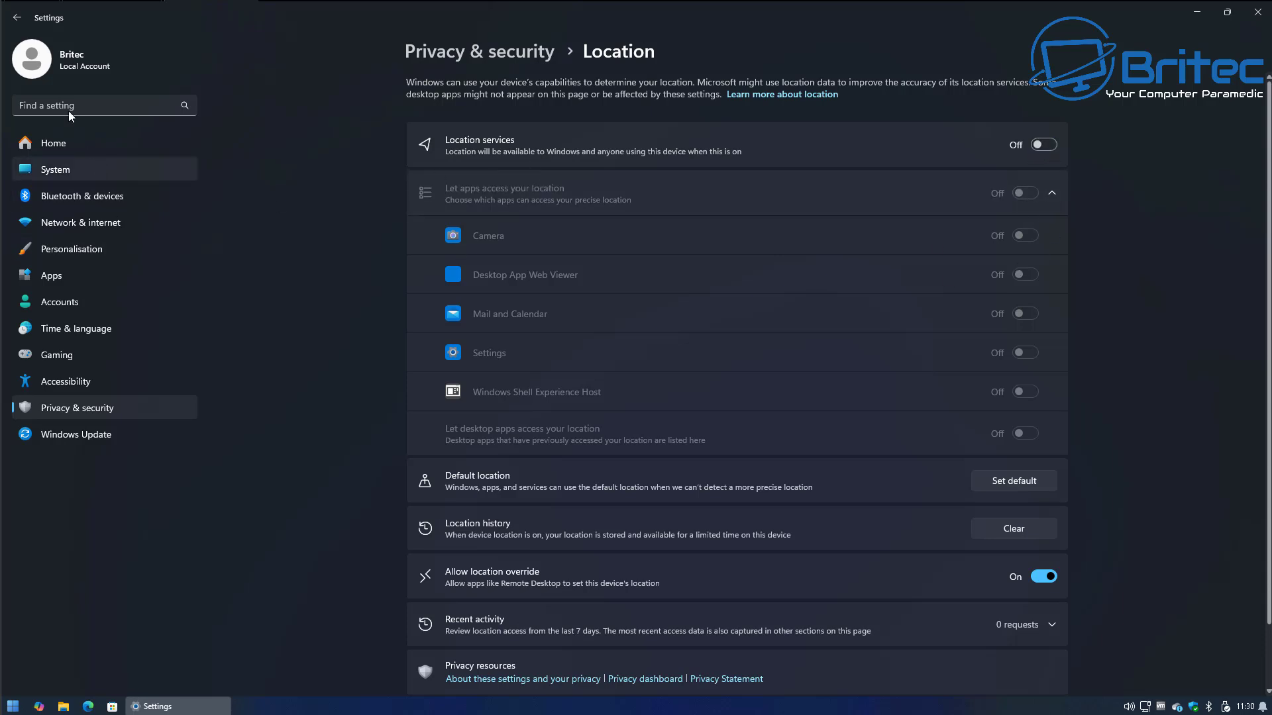
pyautogui.click(17, 18)
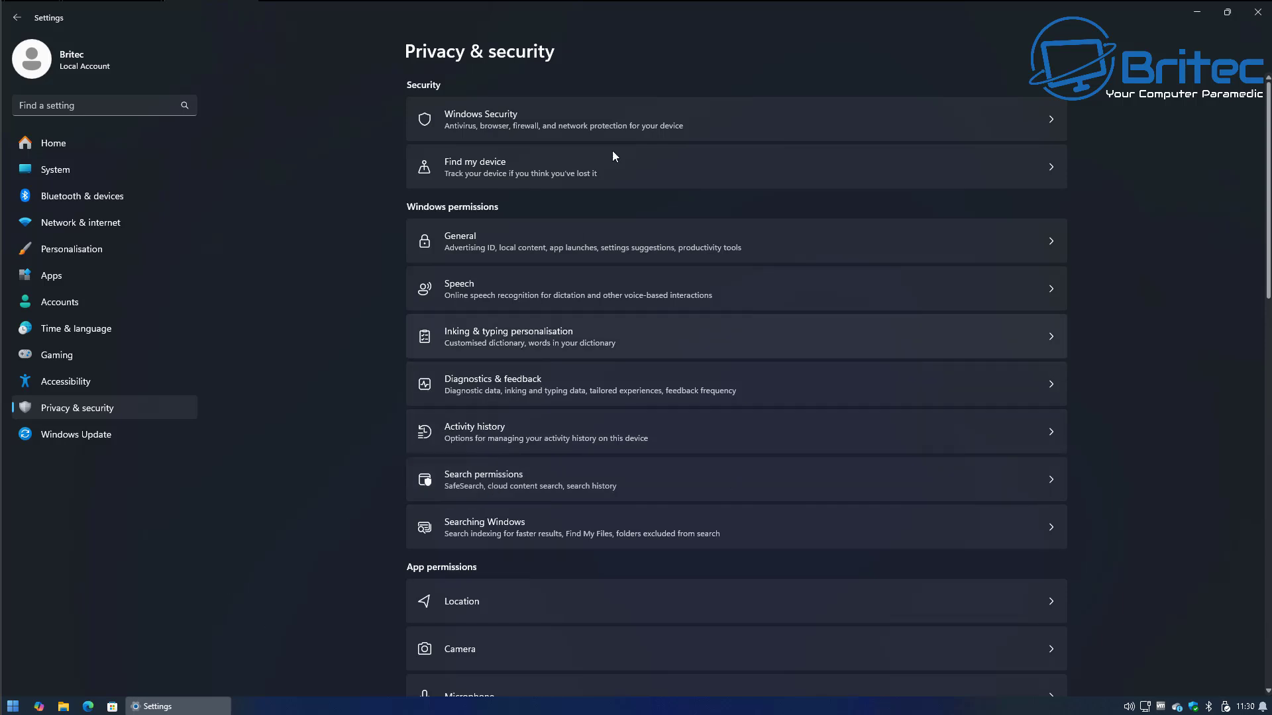
pyautogui.click(1257, 11)
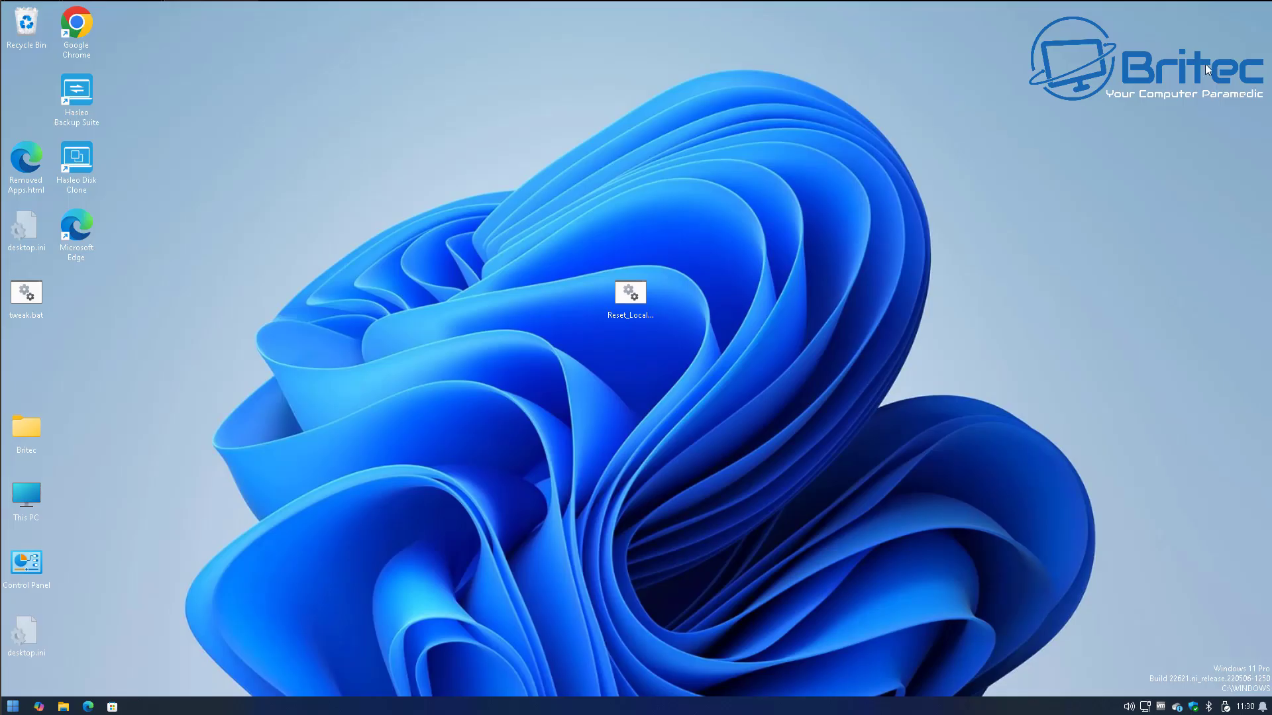